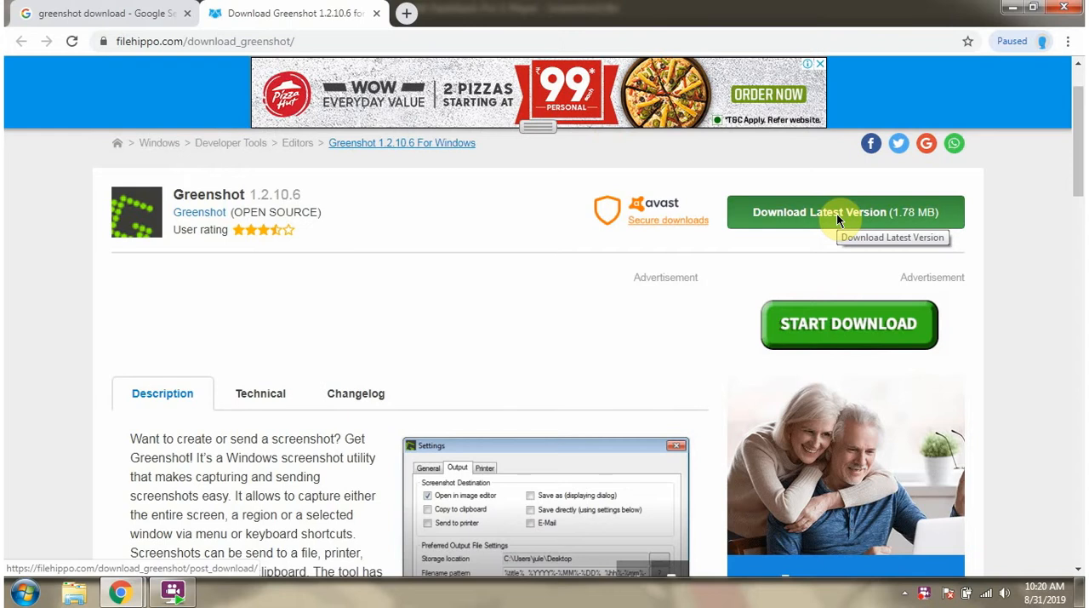
- Download the latest Greenshot version from FileHippo and show the full installer file name in its download folder
{"action": "left_click", "coordinate": [838, 220]}
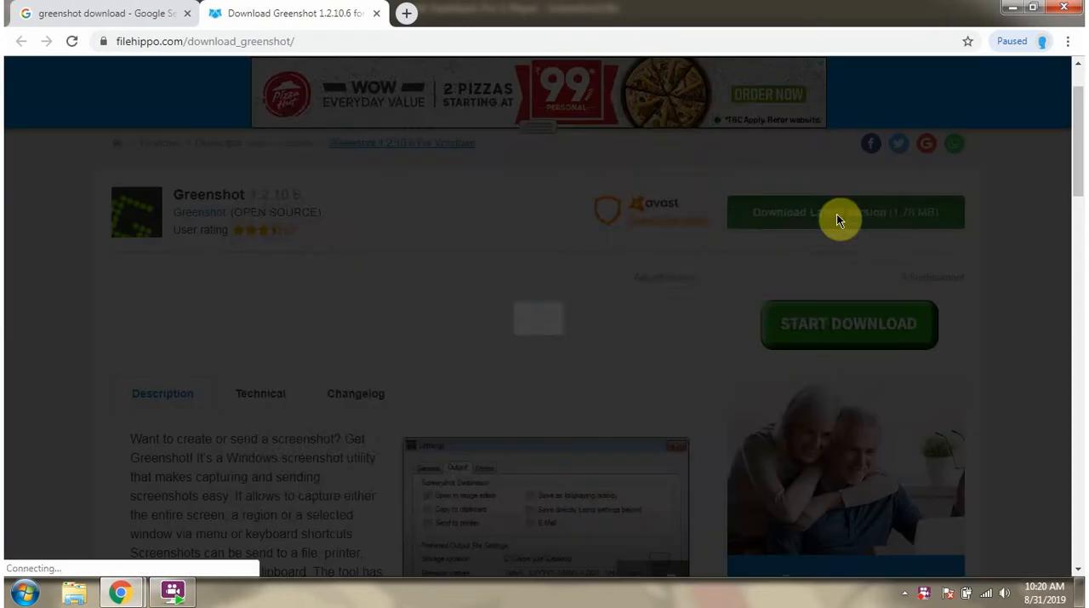
{"action": "left_click", "coordinate": [806, 134]}
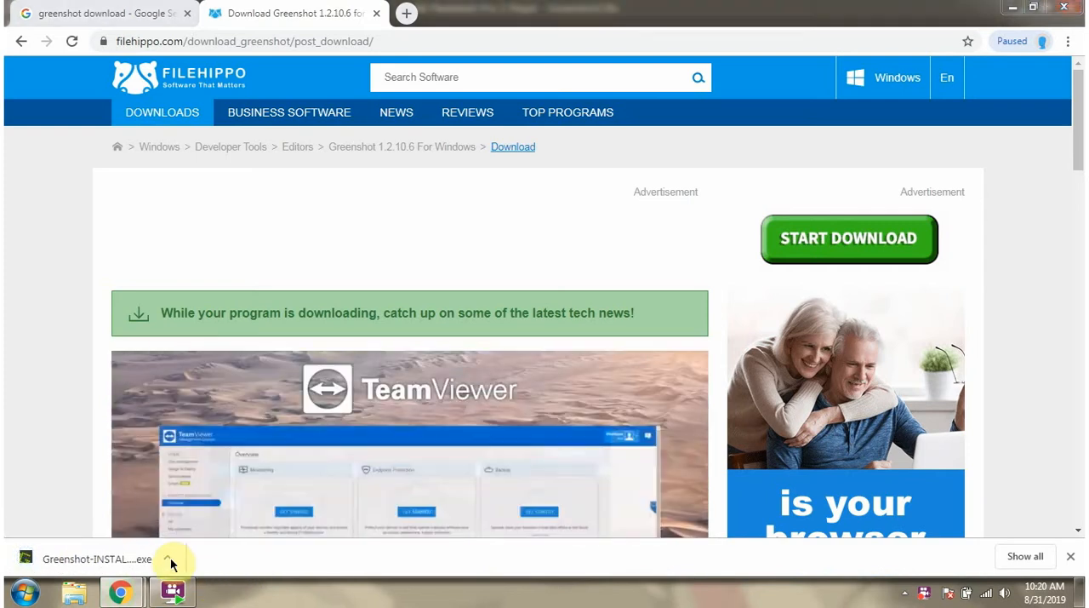
{"action": "left_click", "coordinate": [168, 558]}
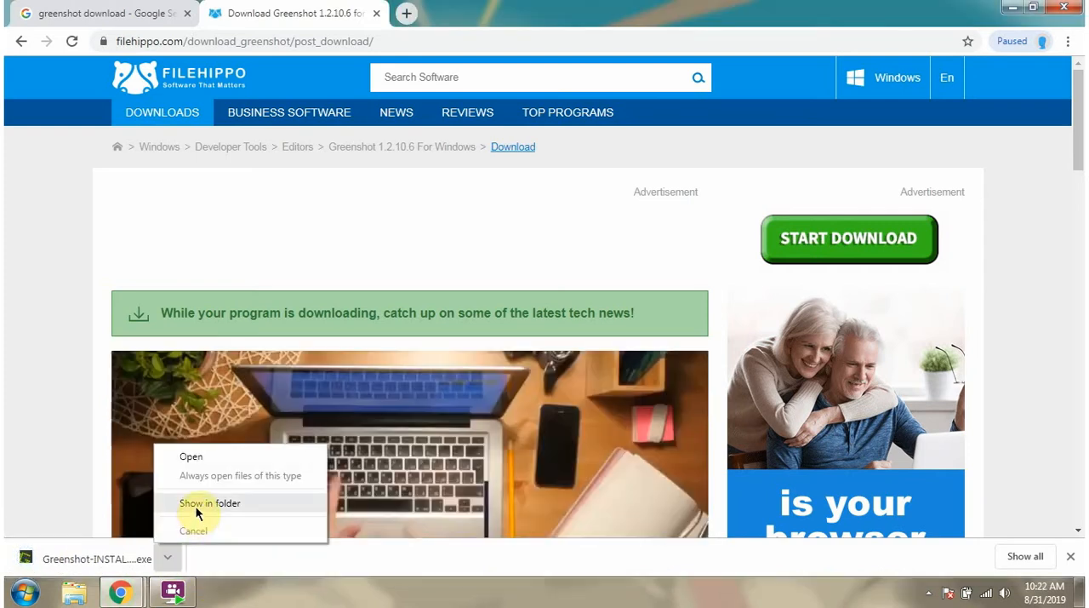
{"action": "left_click", "coordinate": [196, 505]}
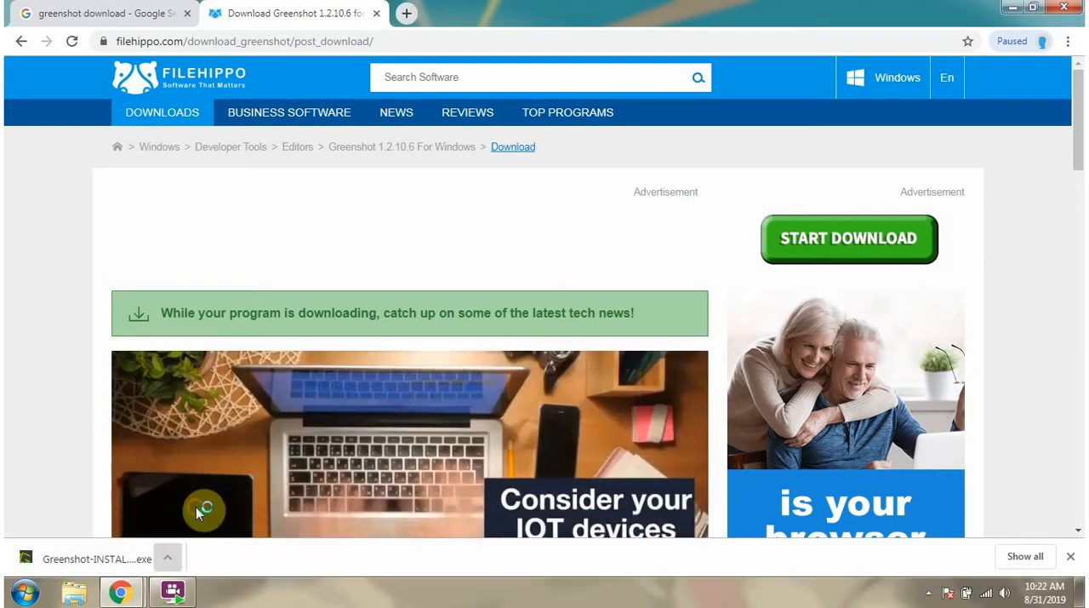
{"action": "double_click", "coordinate": [562, 38]}
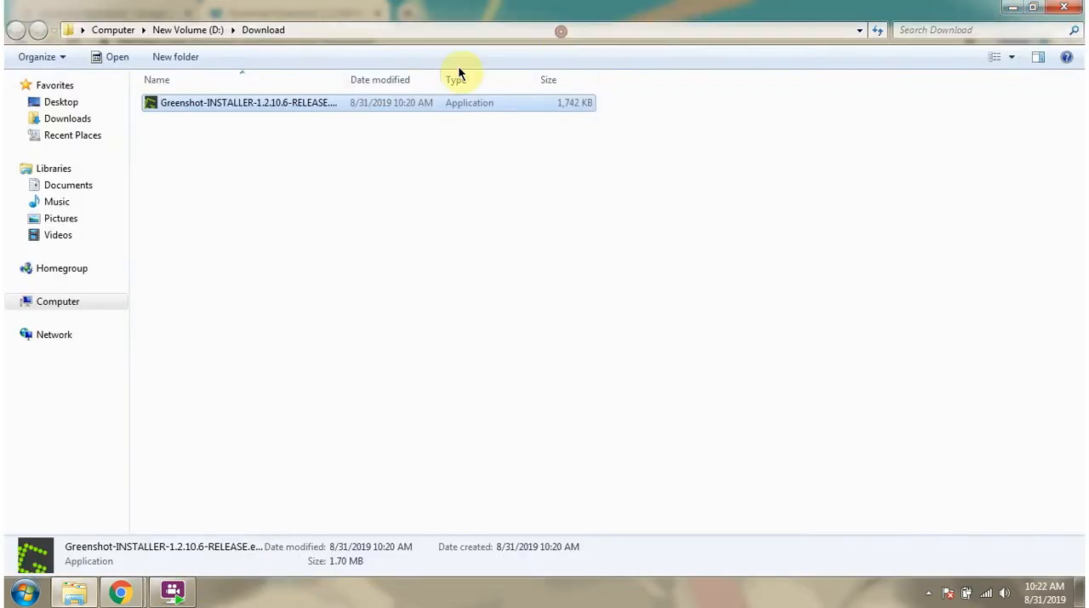
{"action": "left_click_drag", "start_coordinate": [345, 75], "coordinate": [464, 78]}
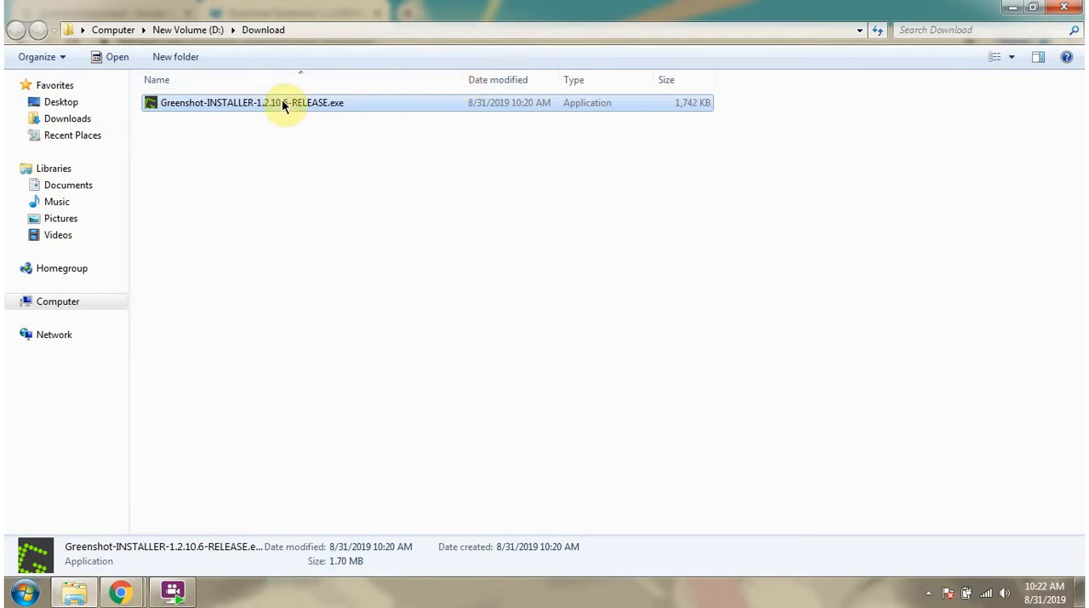
- Run the downloaded Greenshot installer with English as the setup language and accept the license agreement
{"action": "double_click", "coordinate": [281, 99]}
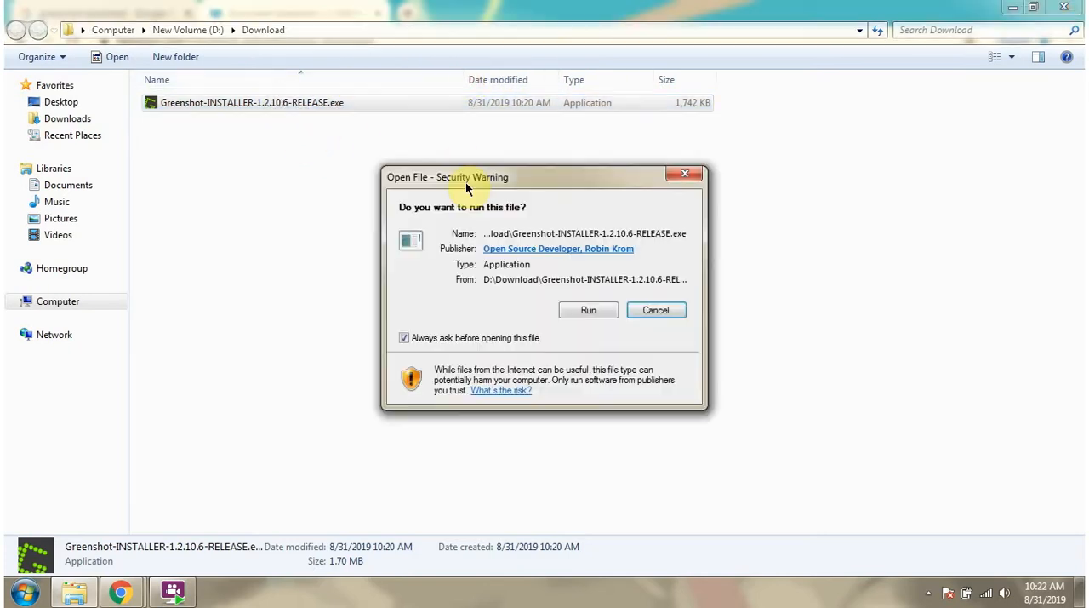
{"action": "left_click", "coordinate": [574, 309]}
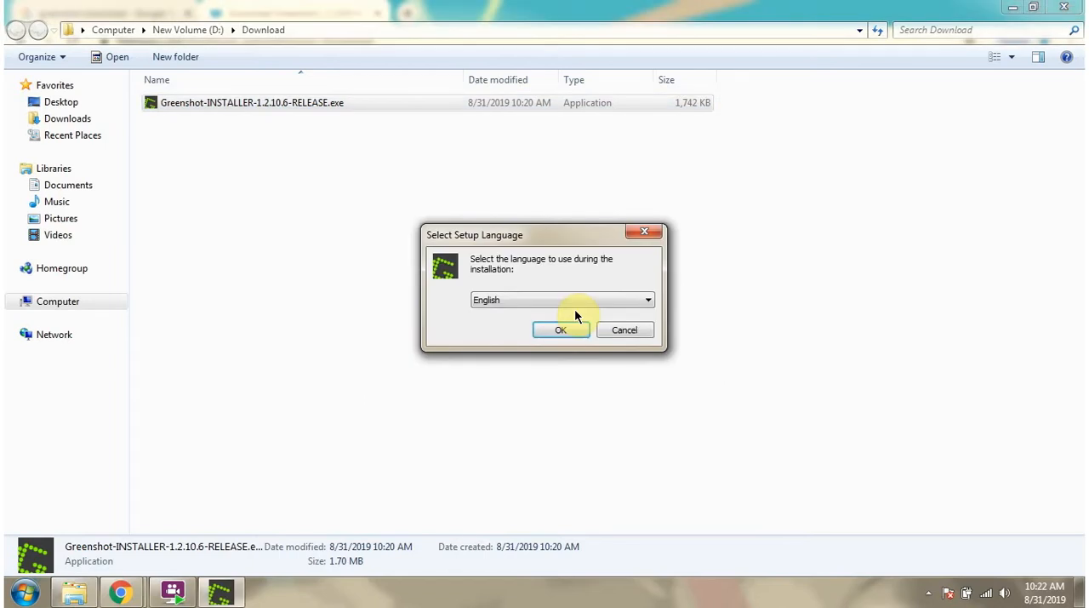
{"action": "left_click", "coordinate": [562, 329]}
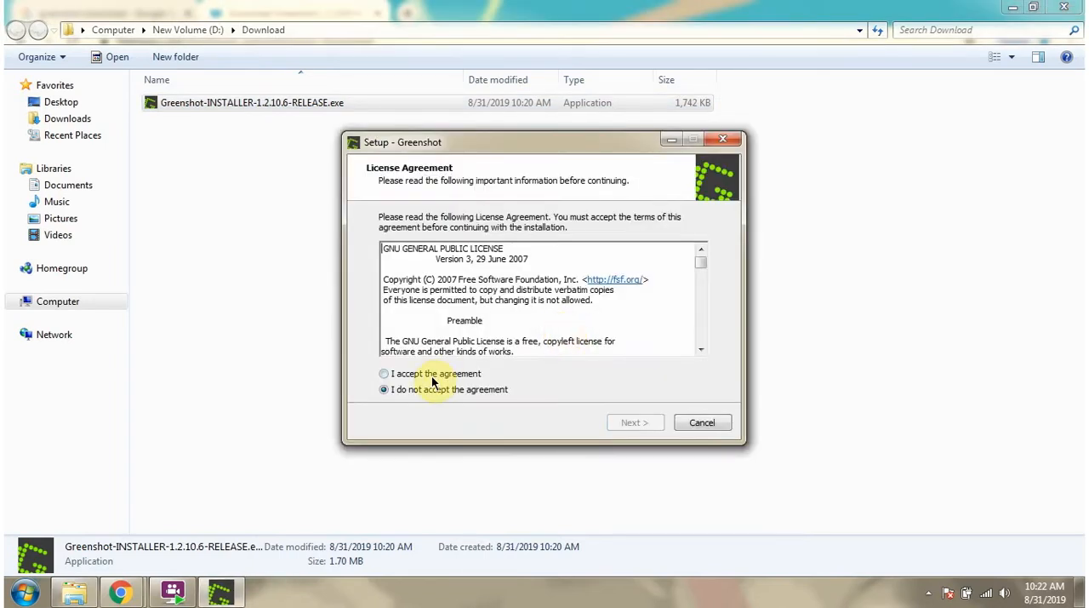
{"action": "left_click", "coordinate": [435, 376]}
{"action": "left_click", "coordinate": [634, 426]}
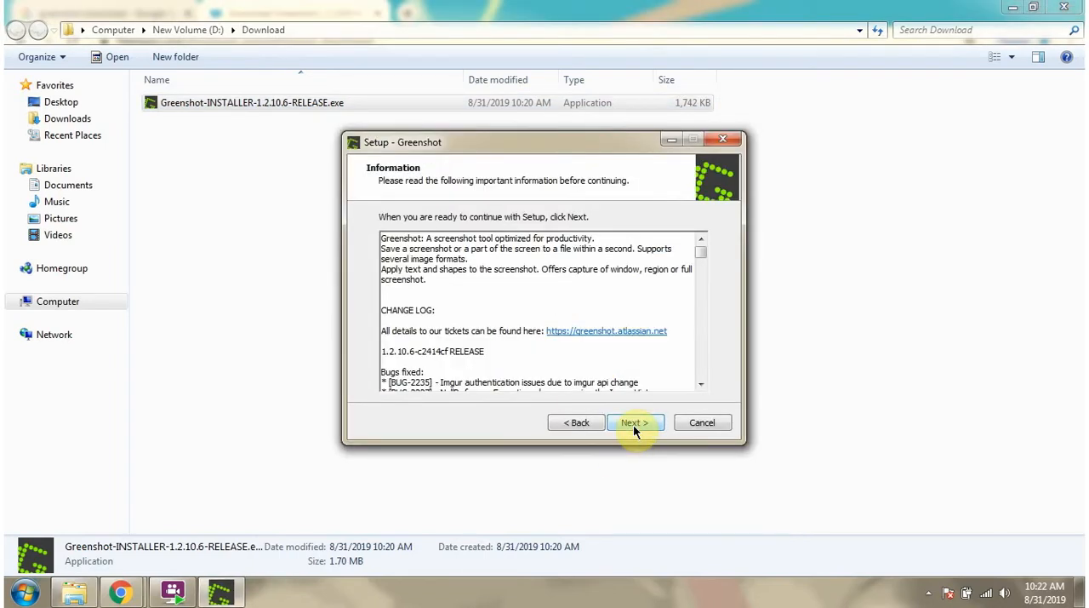
- Install Greenshot into C:\Program Files\Greenshot with the default components and start with Windows, and finish setup with Start Greenshot enabled
{"action": "left_click", "coordinate": [633, 424]}
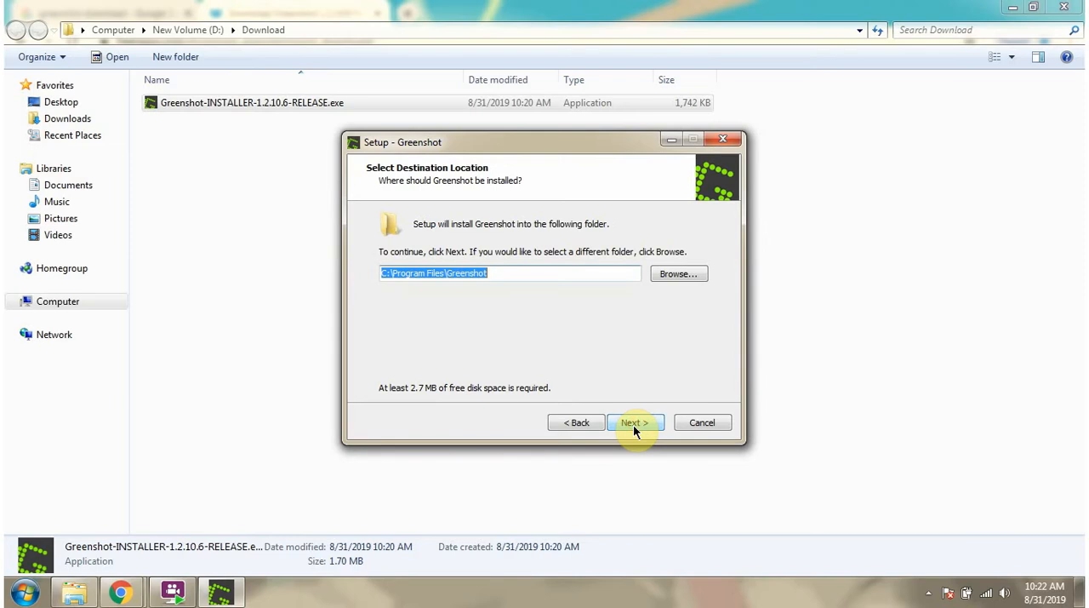
{"action": "left_click", "coordinate": [633, 424]}
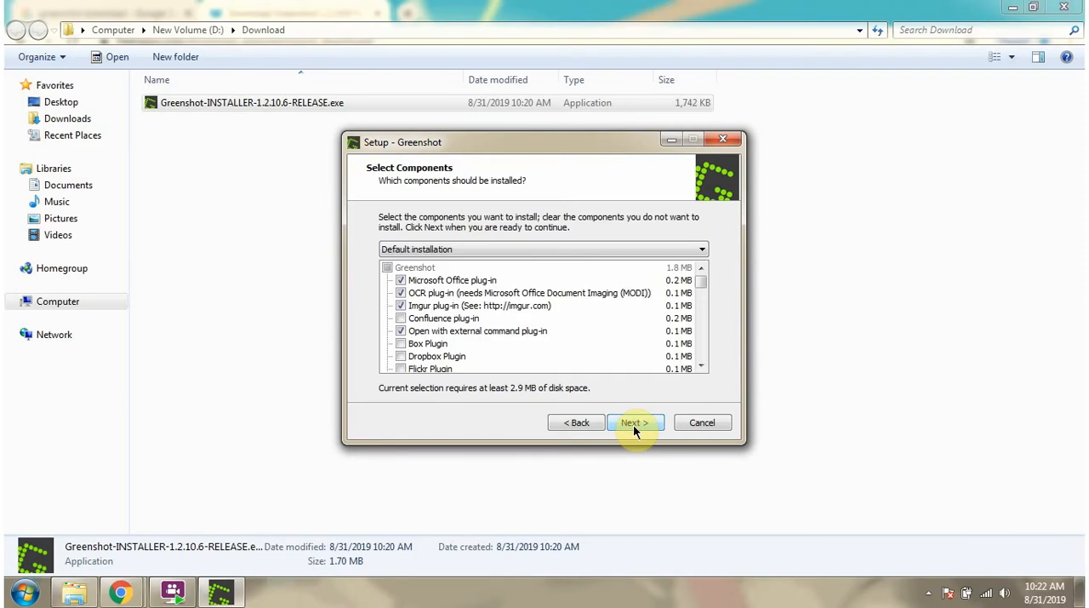
{"action": "left_click", "coordinate": [633, 425]}
{"action": "left_click", "coordinate": [633, 425]}
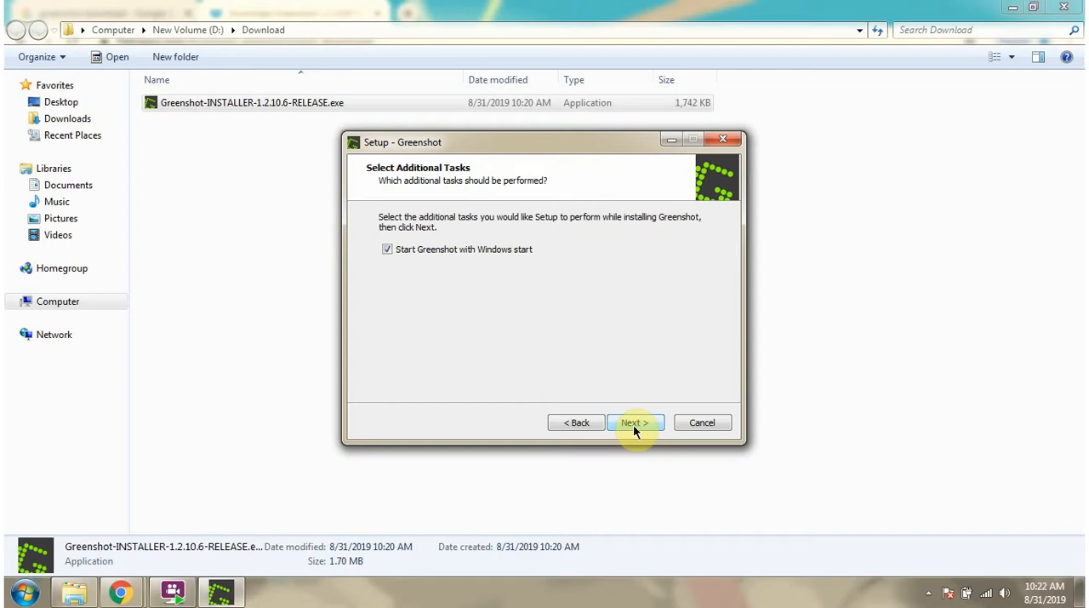
{"action": "left_click", "coordinate": [634, 425]}
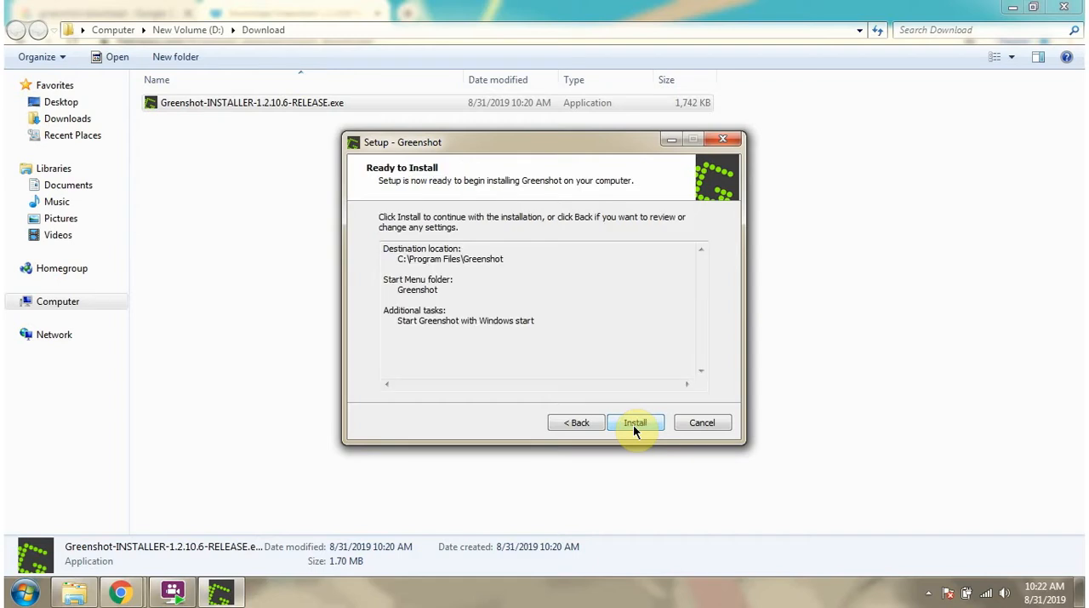
{"action": "left_click", "coordinate": [633, 425]}
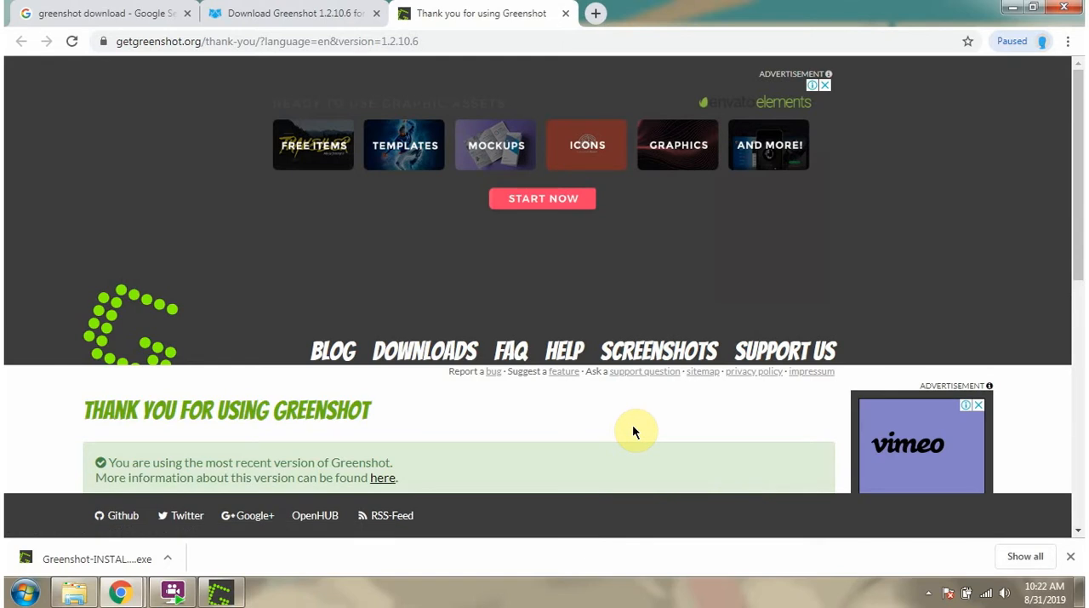
{"action": "left_click", "coordinate": [220, 592]}
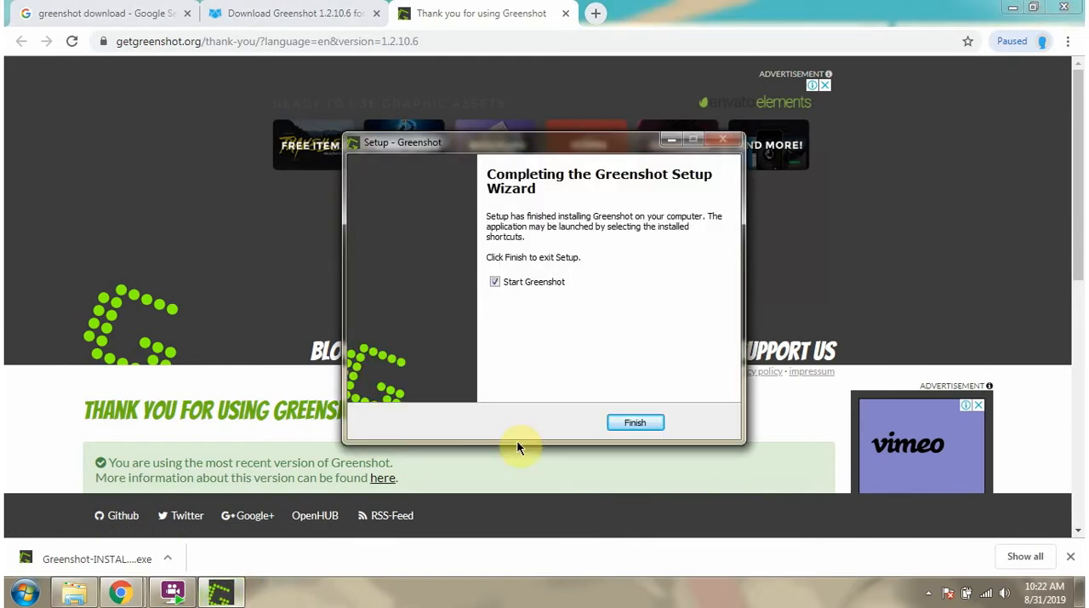
{"action": "left_click", "coordinate": [640, 423]}
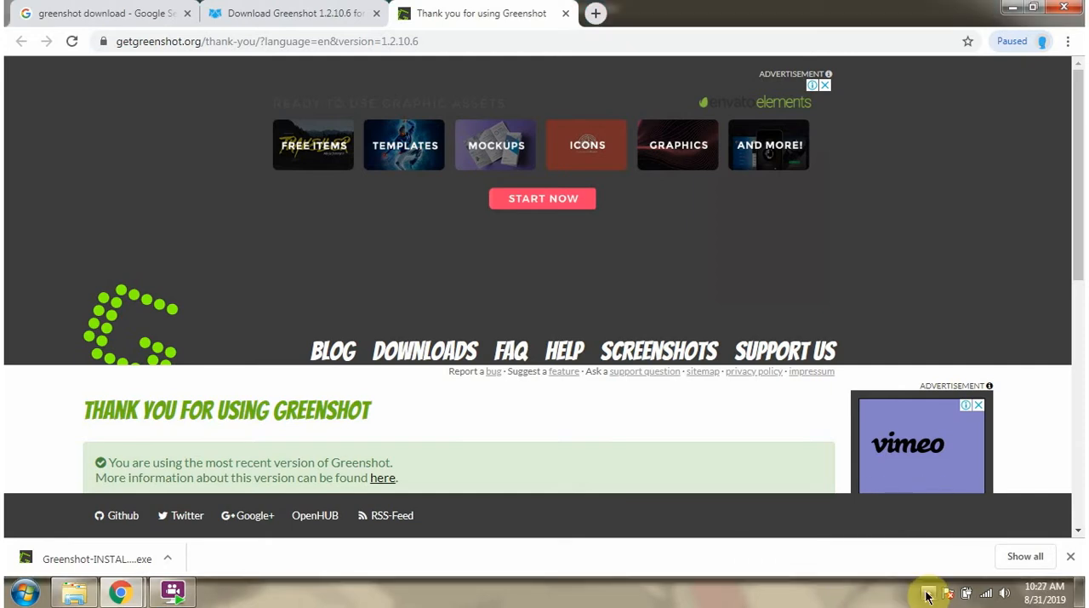
- Open Greenshot's preferences, review the general and capture settings, and set the output image format to jpg
{"action": "left_click", "coordinate": [928, 594]}
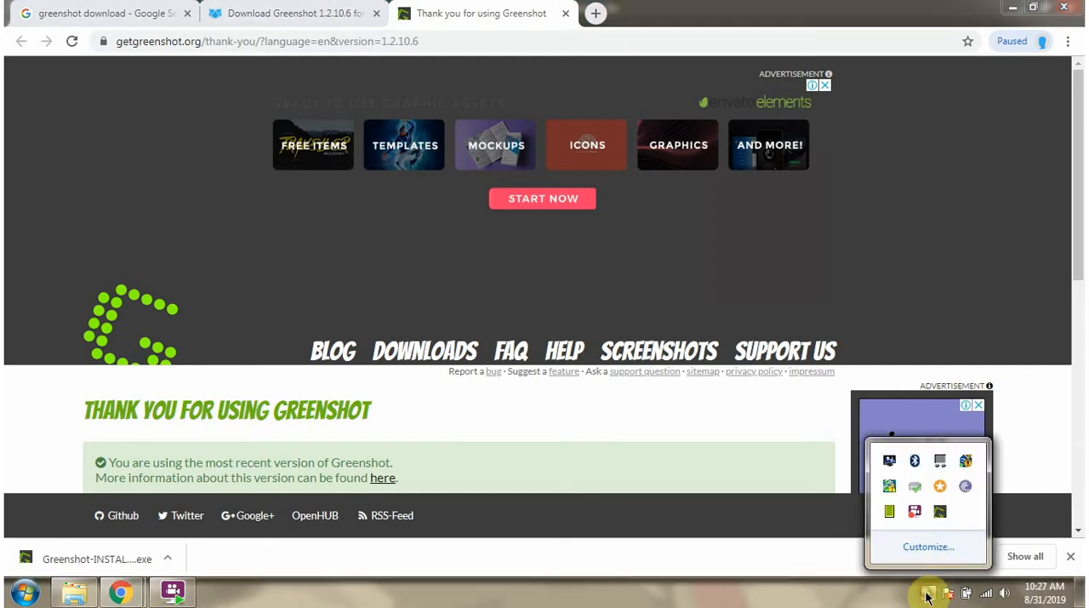
{"action": "right_click", "coordinate": [941, 517]}
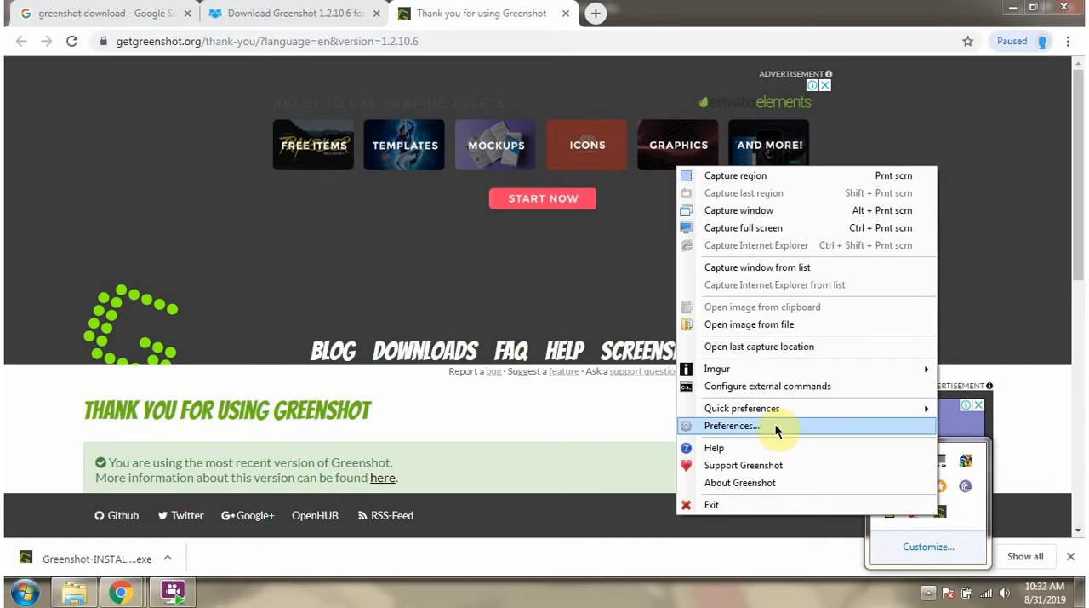
{"action": "left_click", "coordinate": [776, 432]}
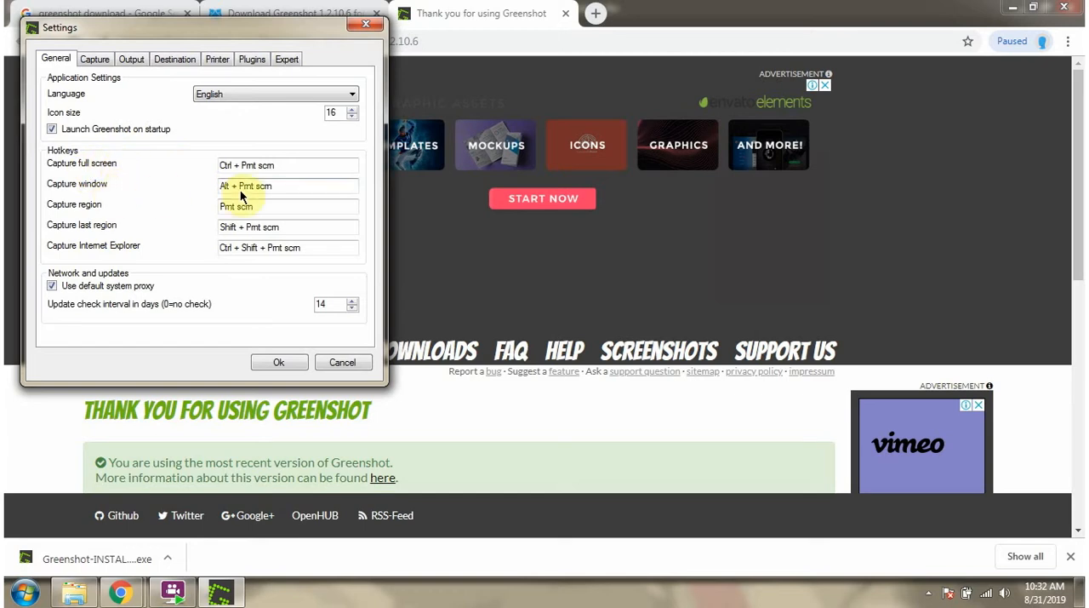
{"action": "left_click", "coordinate": [94, 60]}
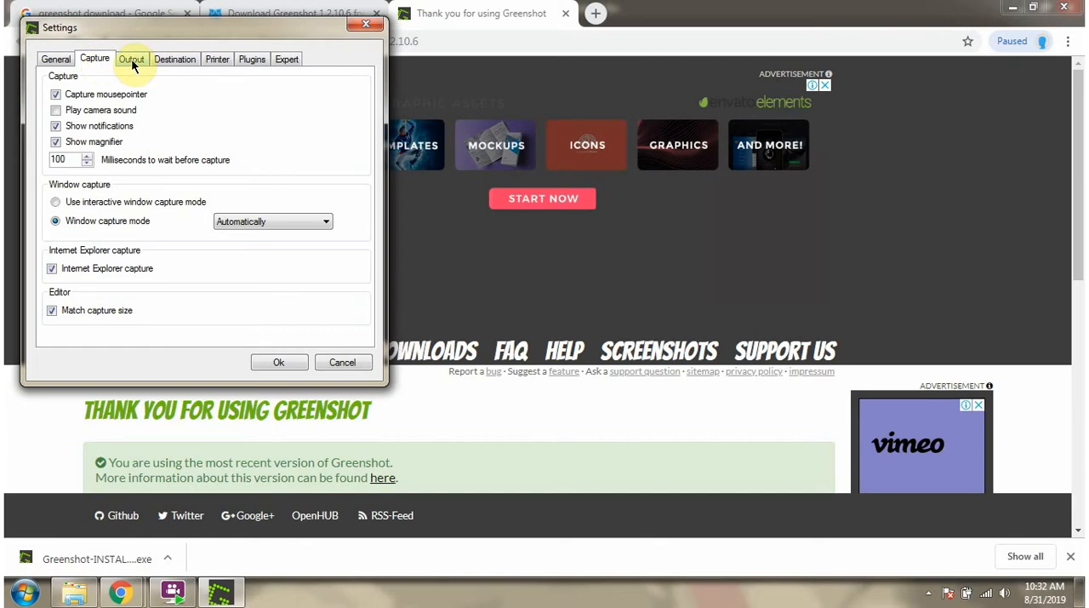
{"action": "left_click", "coordinate": [133, 65]}
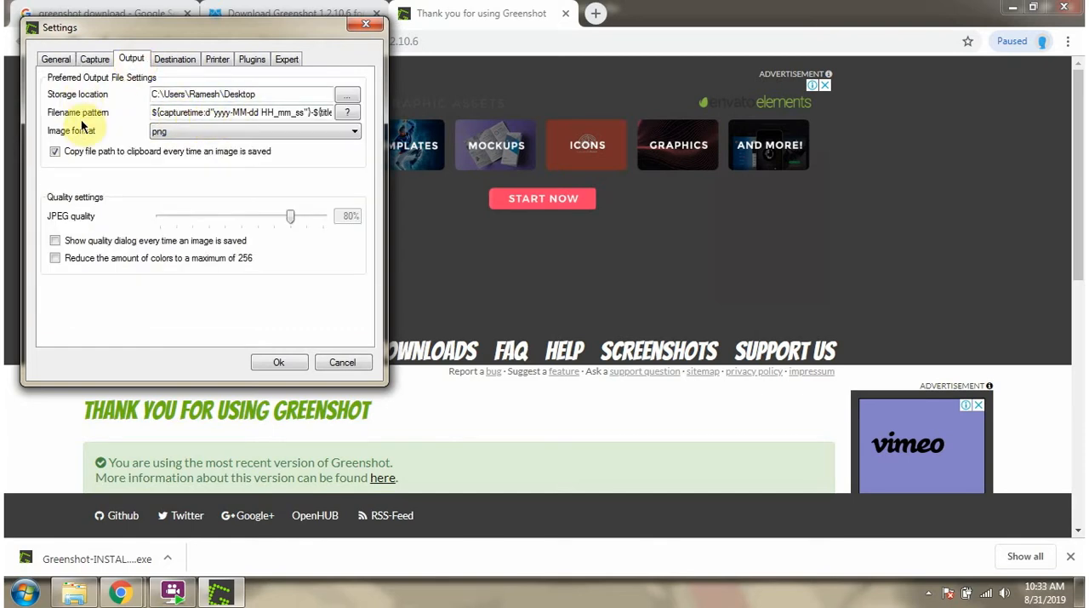
{"action": "left_click", "coordinate": [168, 132]}
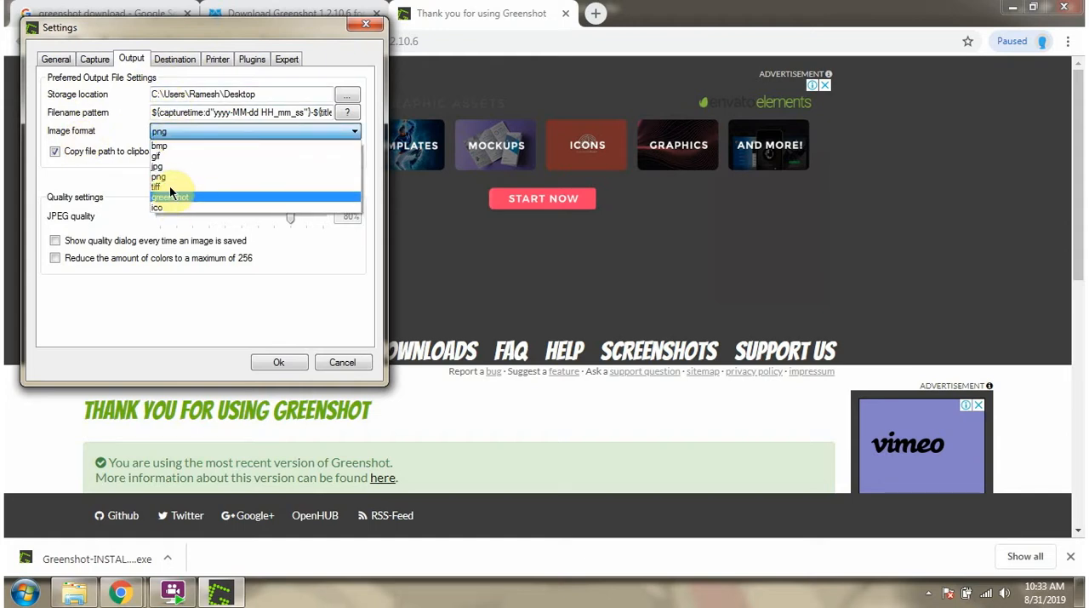
{"action": "left_click", "coordinate": [172, 165]}
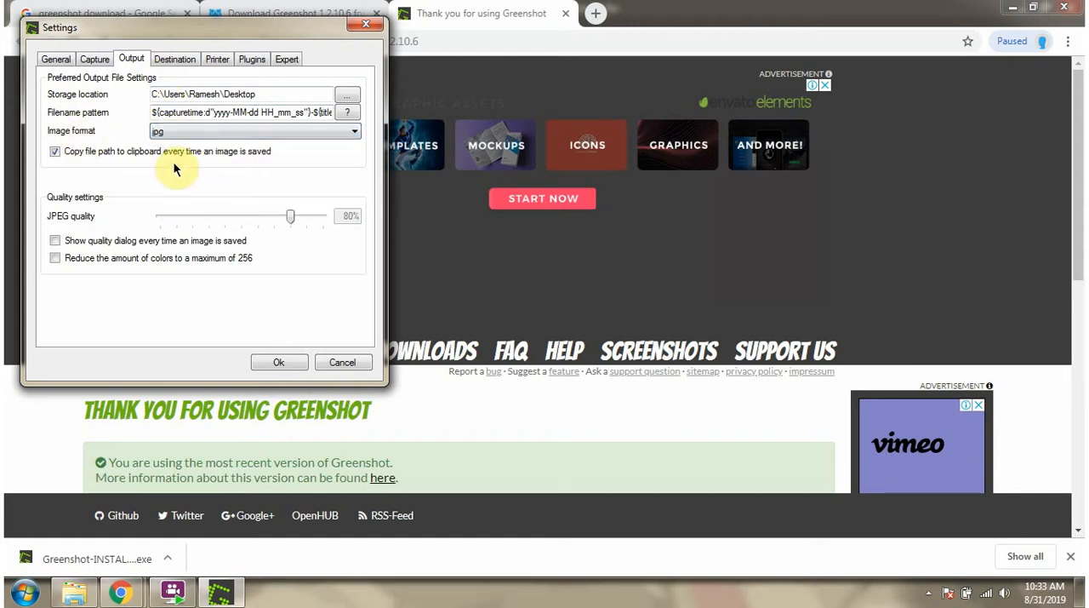
- Review the destination, printer, plugin and expert settings, and save the preferences
{"action": "left_click", "coordinate": [182, 61]}
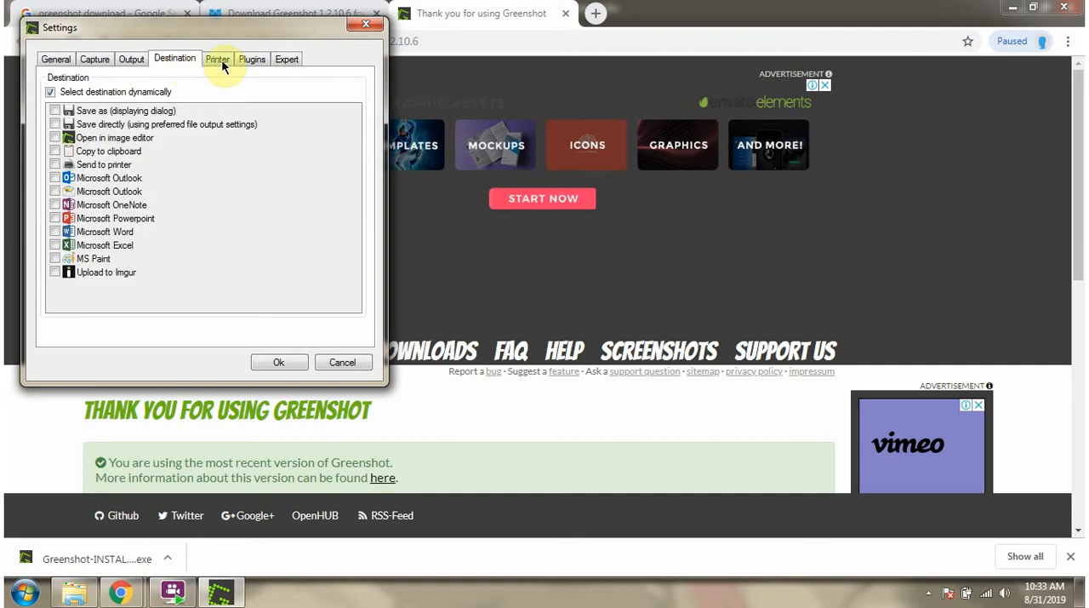
{"action": "left_click", "coordinate": [222, 63]}
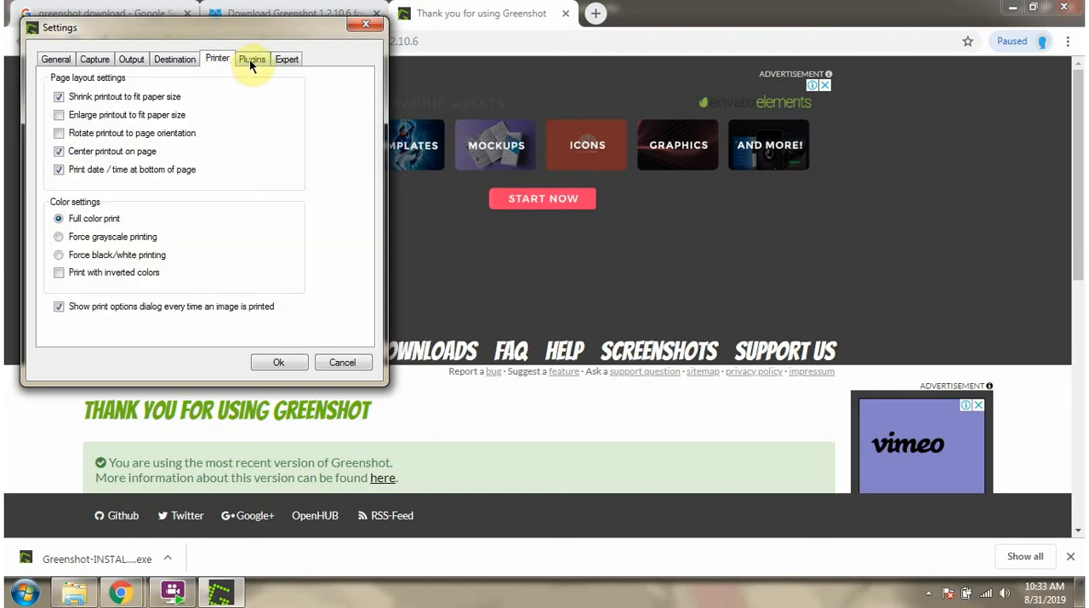
{"action": "left_click", "coordinate": [251, 61]}
{"action": "left_click", "coordinate": [281, 61]}
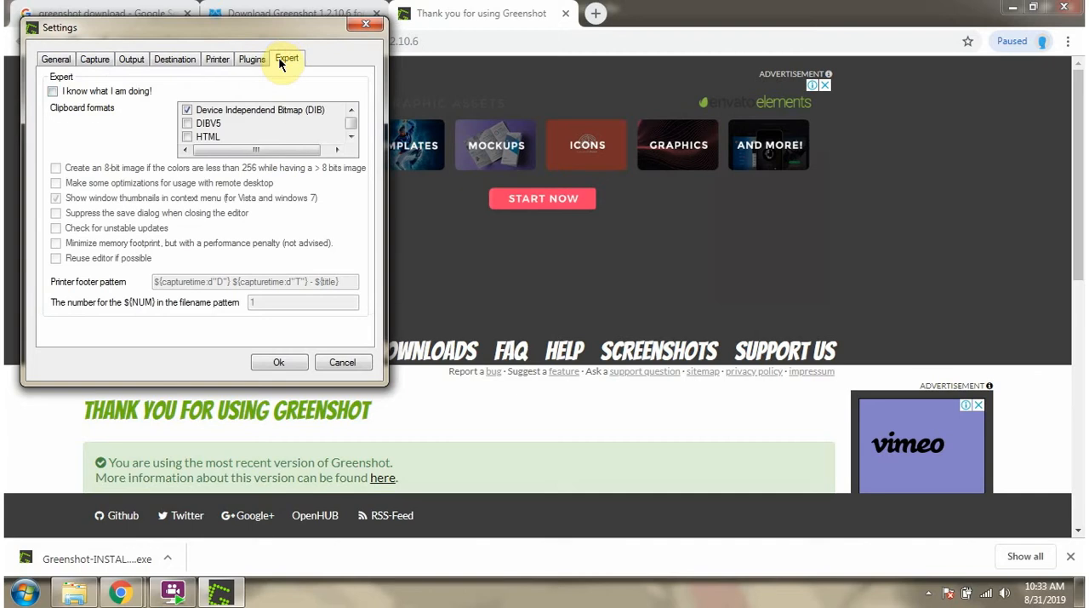
{"action": "left_click", "coordinate": [288, 361]}
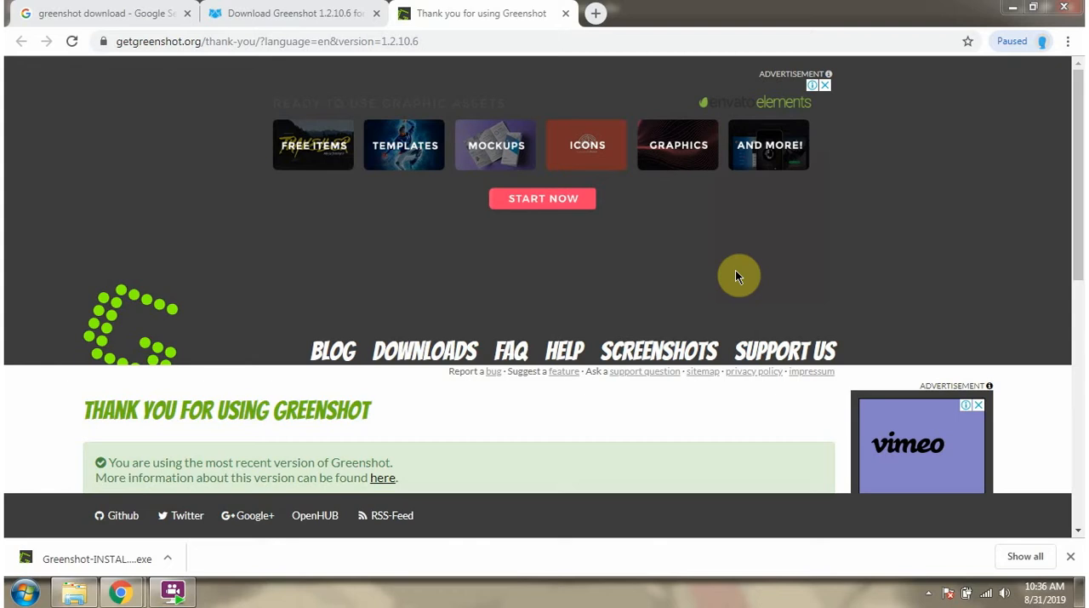
- Capture a region of about 759 x 191 pixels around the web page's navigation links and save it as a JPG on the desktop
{"action": "key", "text": "Print"}
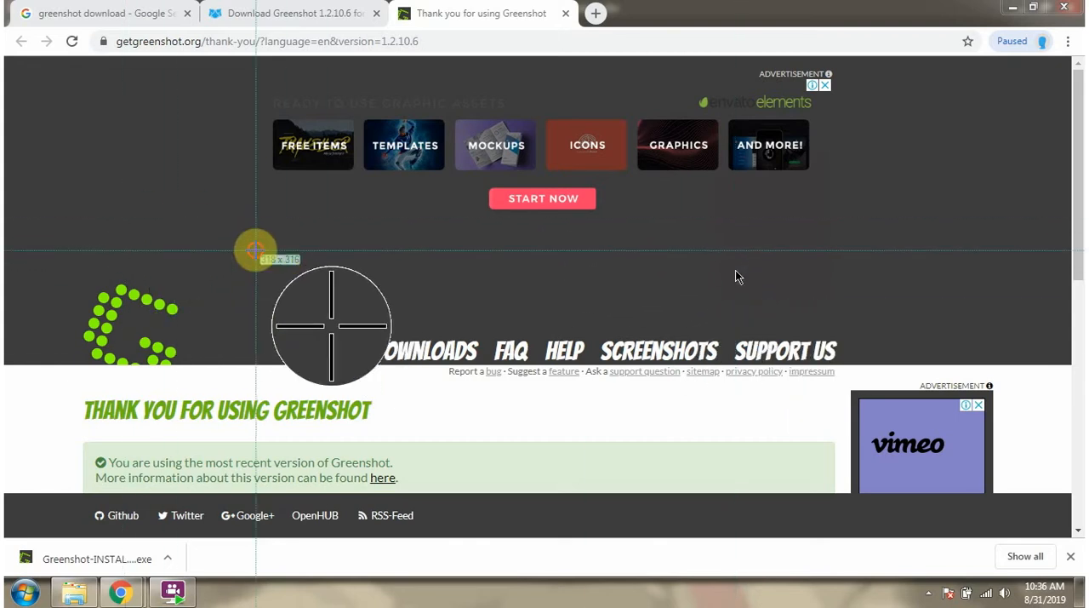
{"action": "left_click_drag", "start_coordinate": [256, 251], "coordinate": [863, 403]}
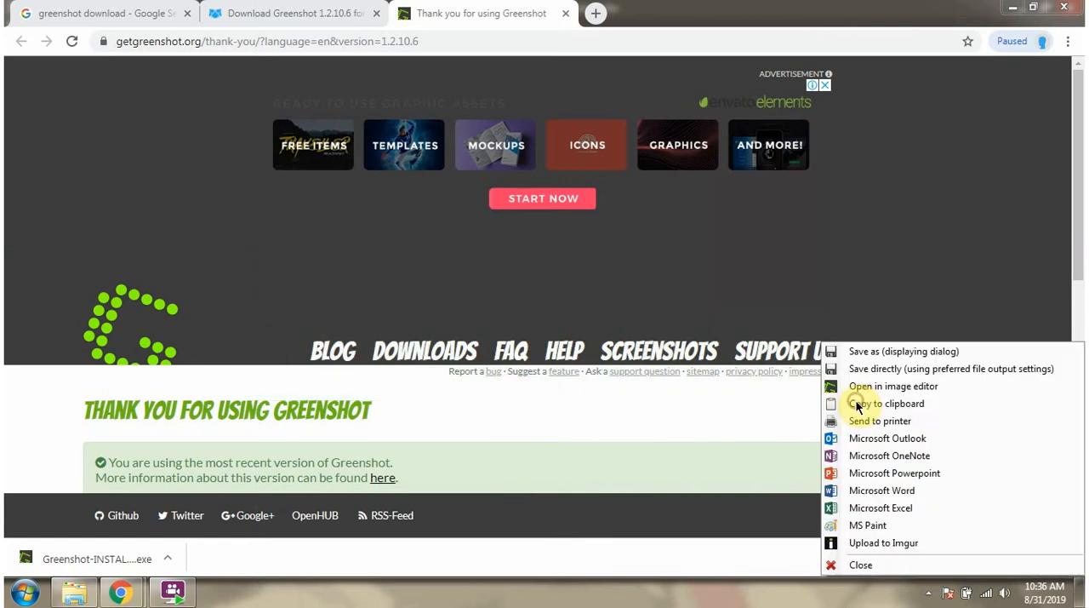
{"action": "left_click", "coordinate": [873, 353]}
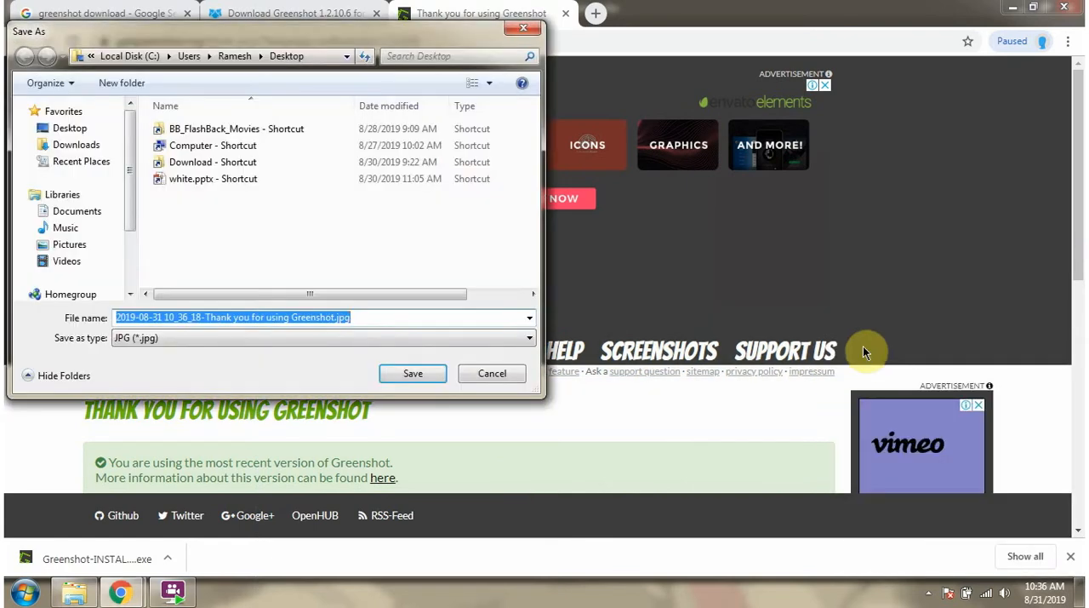
{"action": "left_click", "coordinate": [62, 128]}
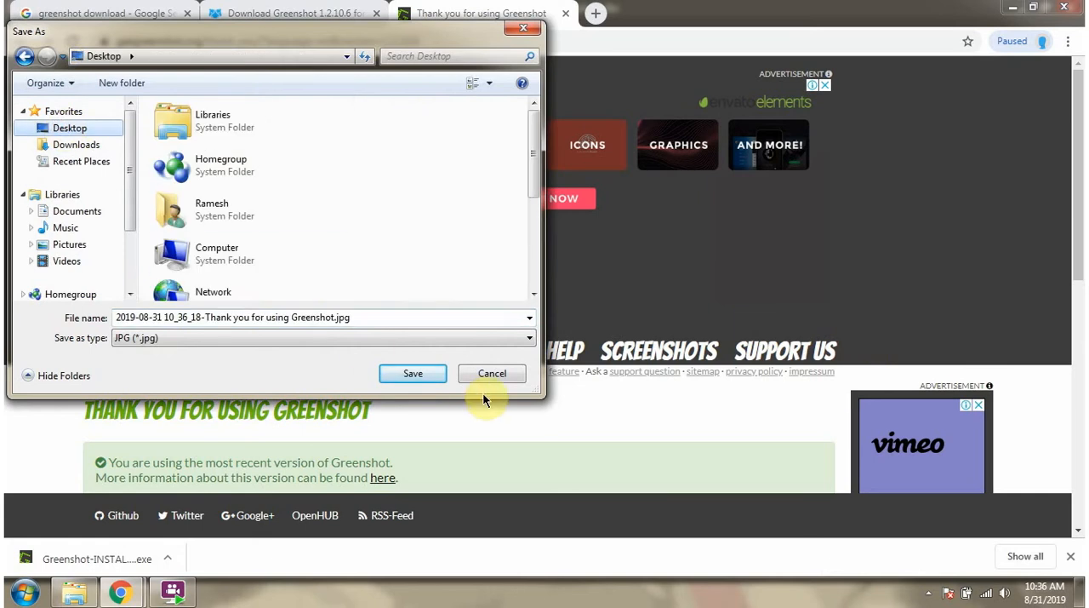
{"action": "left_click", "coordinate": [434, 378]}
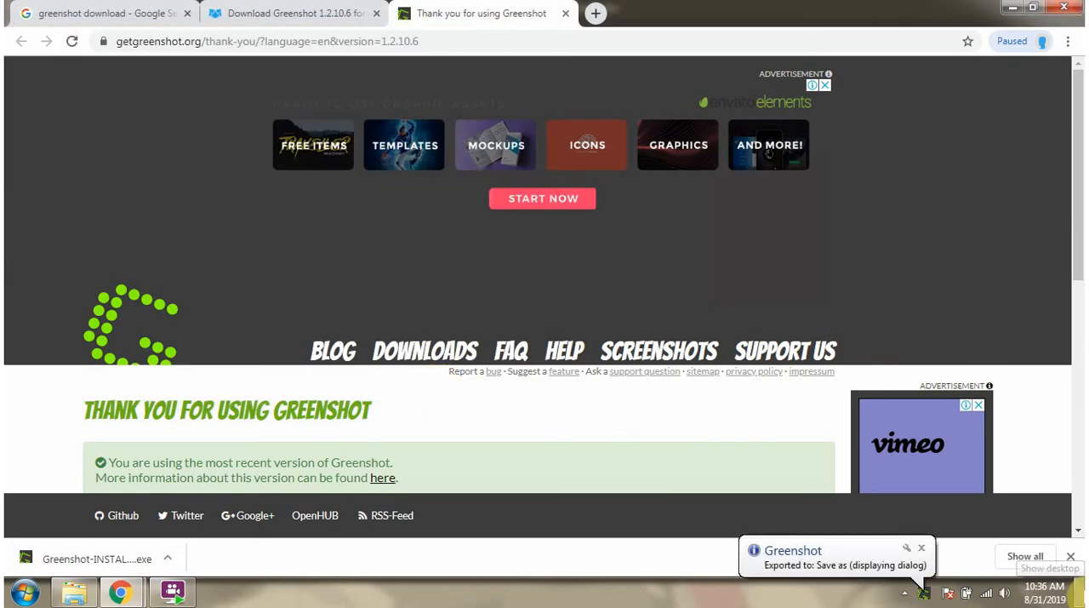
- Show the desktop, view the saved screenshot in the photo viewer, and close it
{"action": "left_click", "coordinate": [1080, 599]}
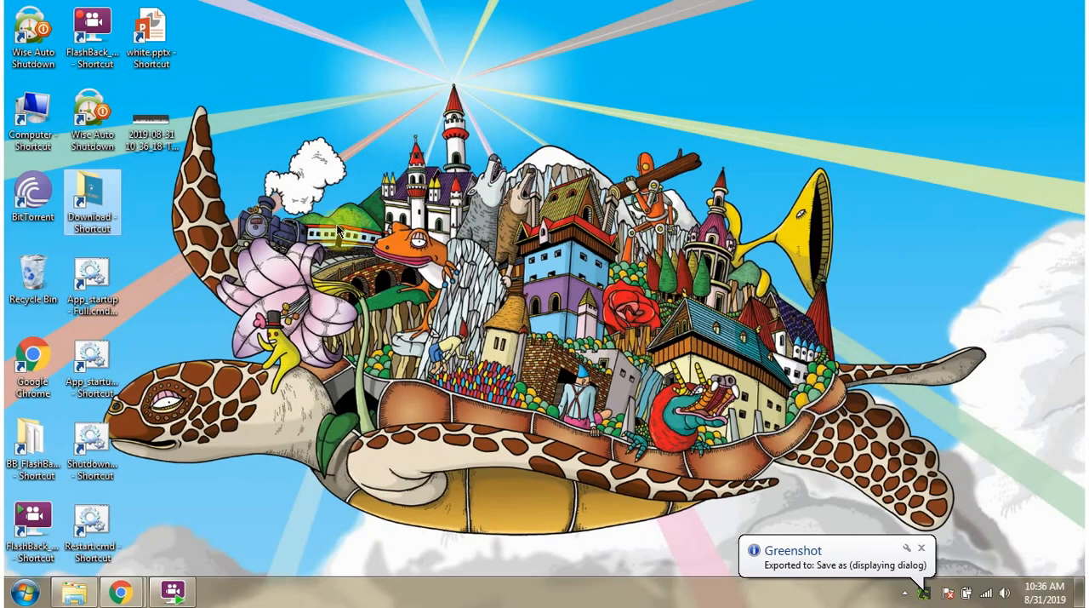
{"action": "double_click", "coordinate": [150, 137]}
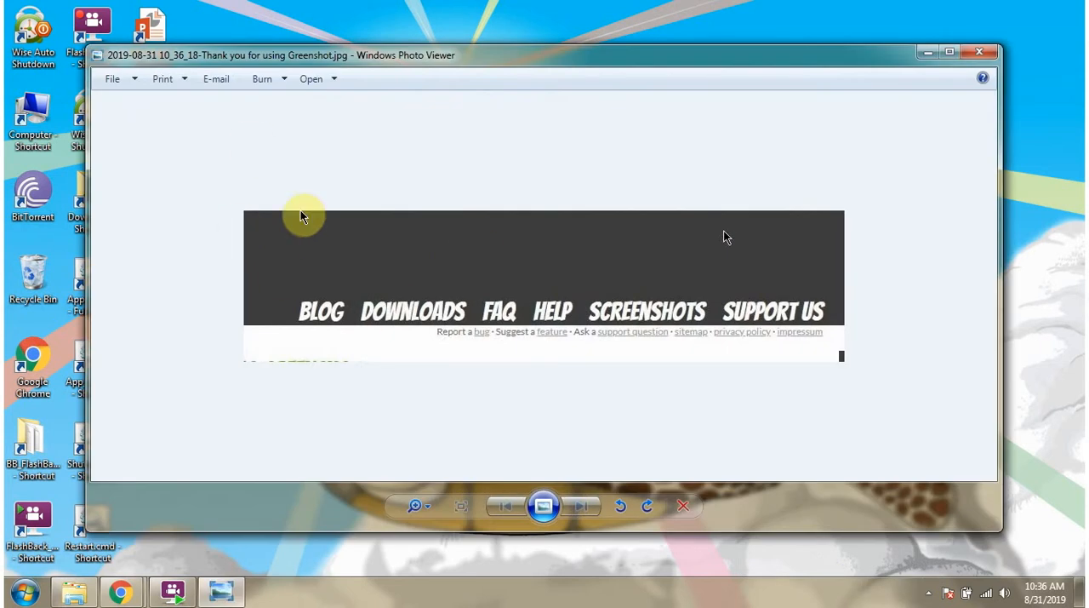
{"action": "left_click", "coordinate": [980, 57]}
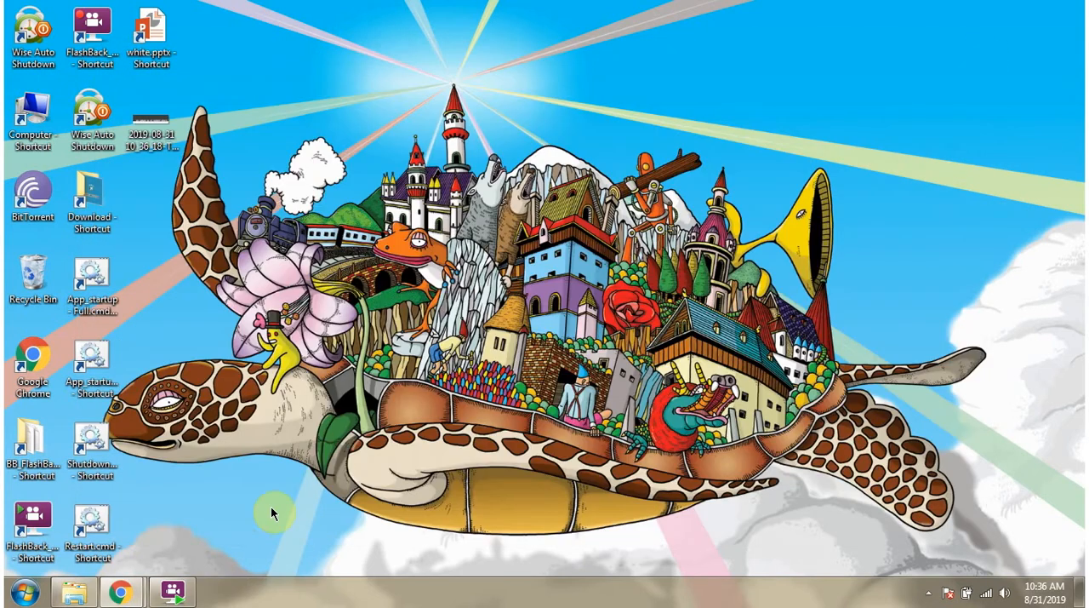
- Return to the Greenshot page in Chrome, capture a region around its navigation links, and send the capture to Microsoft Word
{"action": "mouse_move", "coordinate": [156, 582]}
{"action": "left_click", "coordinate": [265, 525]}
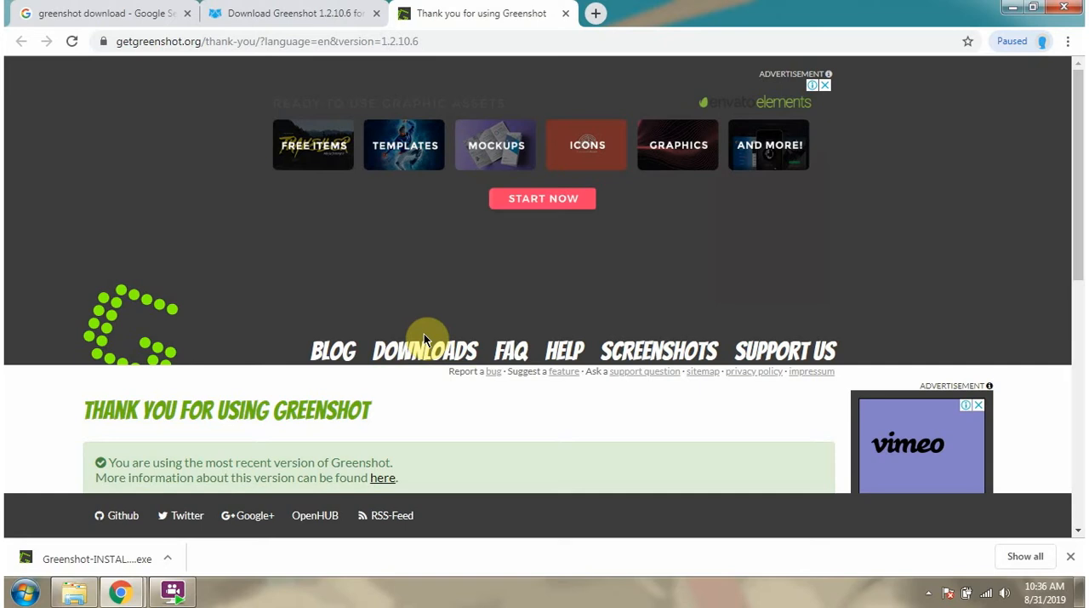
{"action": "key", "text": "Print"}
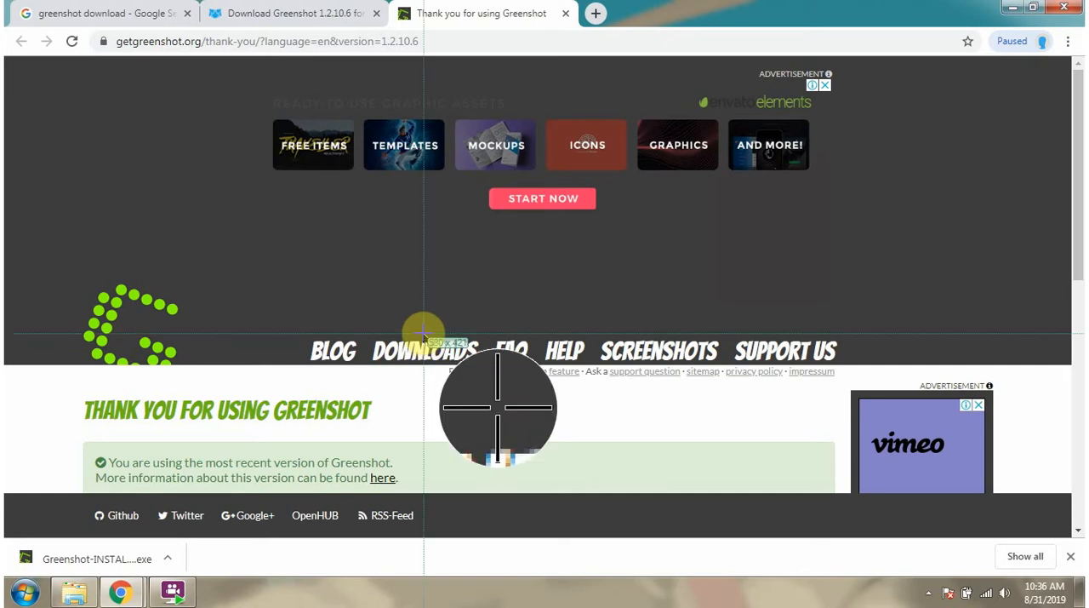
{"action": "left_click_drag", "start_coordinate": [404, 268], "coordinate": [874, 408]}
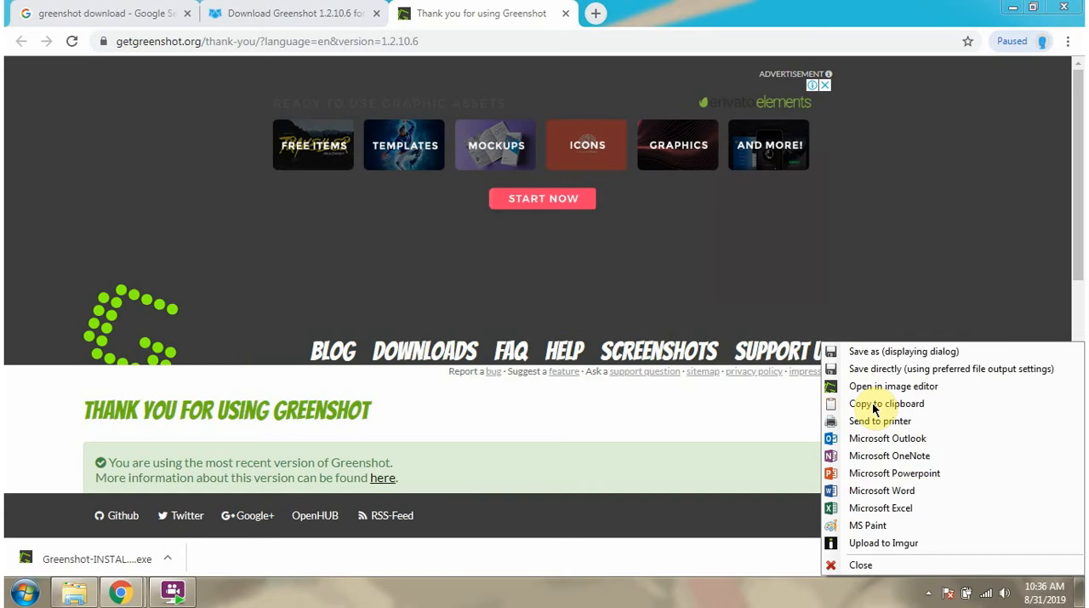
{"action": "left_click", "coordinate": [882, 490]}
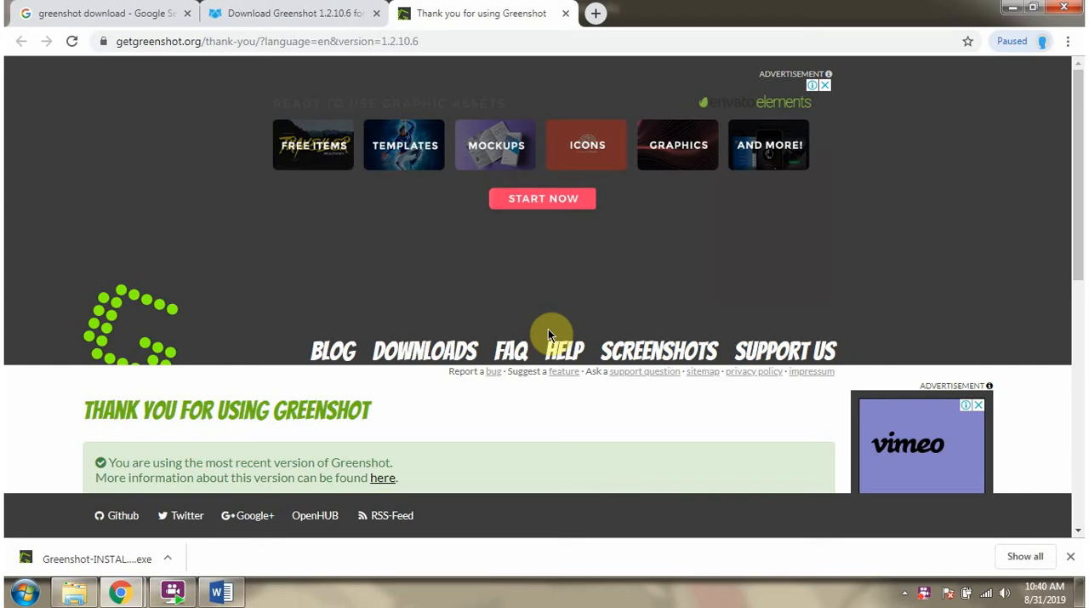
- Capture the full screen and save it as a JPG on the desktop under the suggested file name
{"action": "key", "text": "ctrl+Print"}
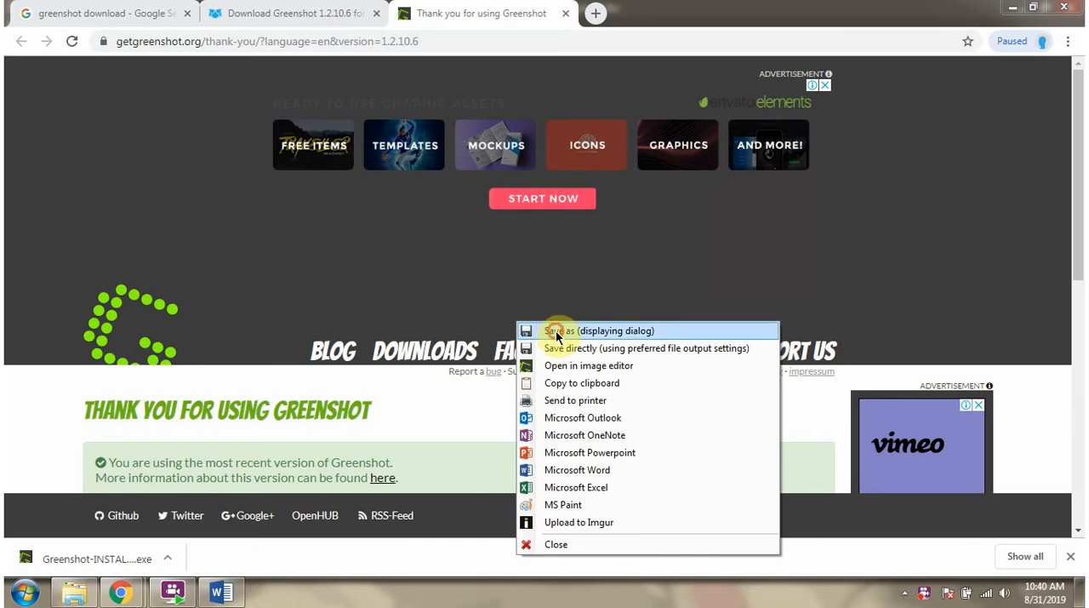
{"action": "left_click", "coordinate": [555, 331]}
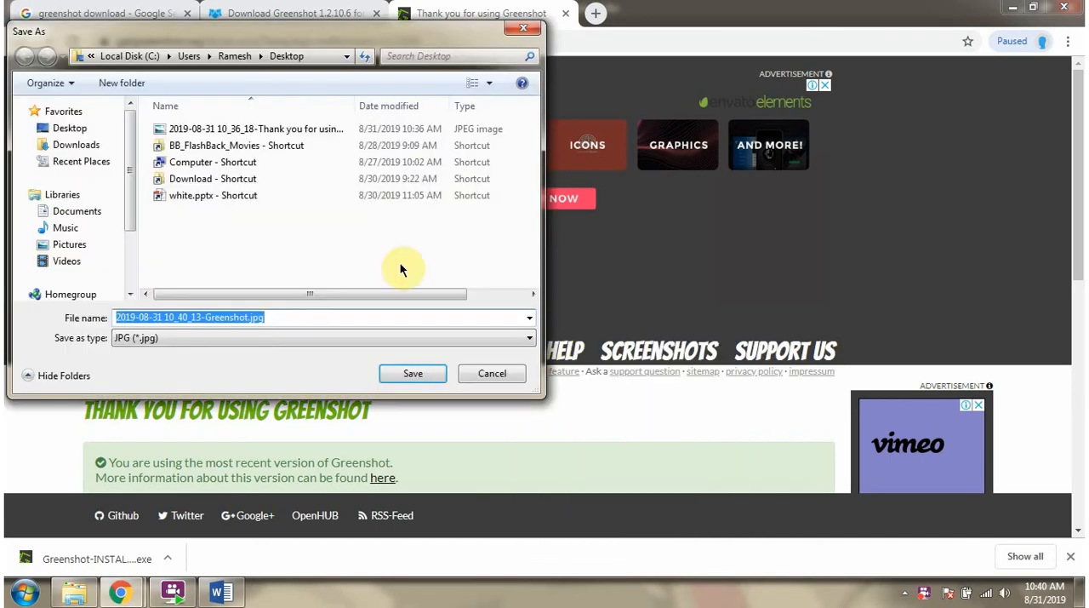
{"action": "left_click", "coordinate": [70, 127]}
{"action": "left_click", "coordinate": [412, 373]}
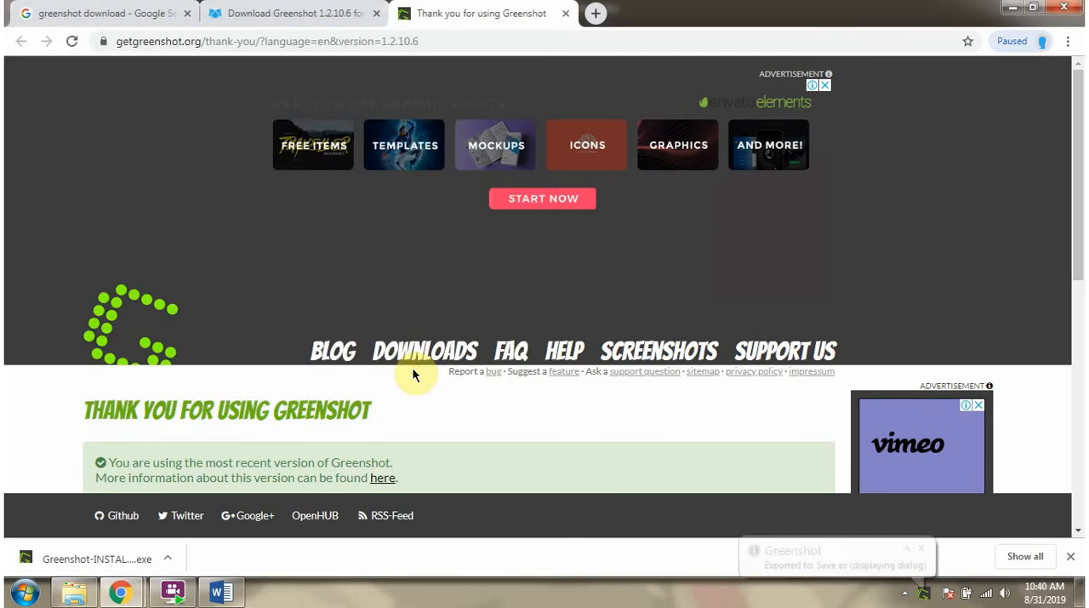
- Show the desktop and view the saved full-screen capture in the photo viewer
{"action": "left_click", "coordinate": [1081, 592]}
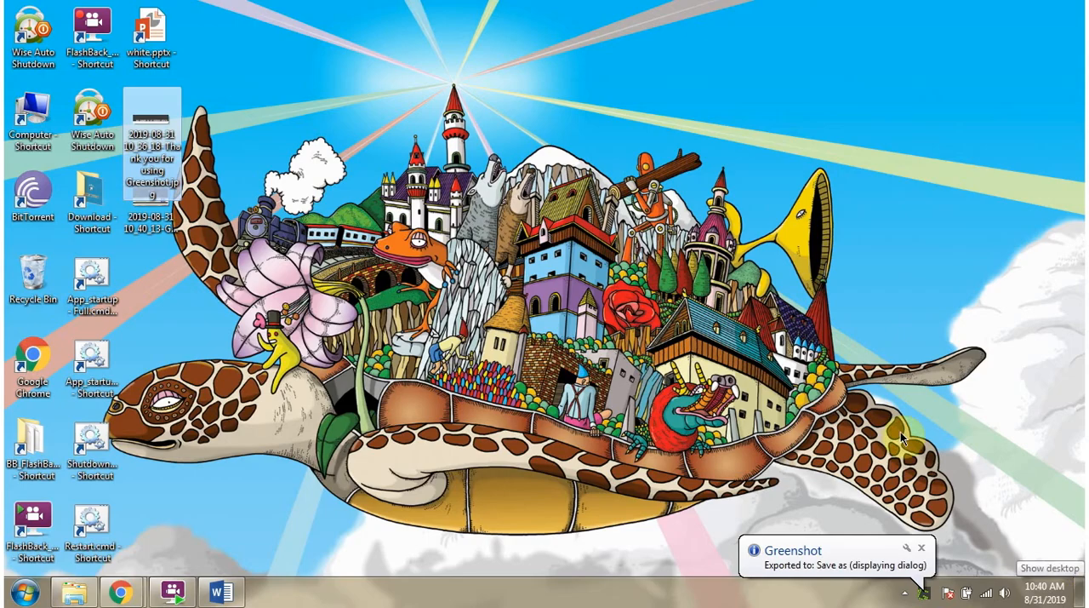
{"action": "double_click", "coordinate": [159, 219]}
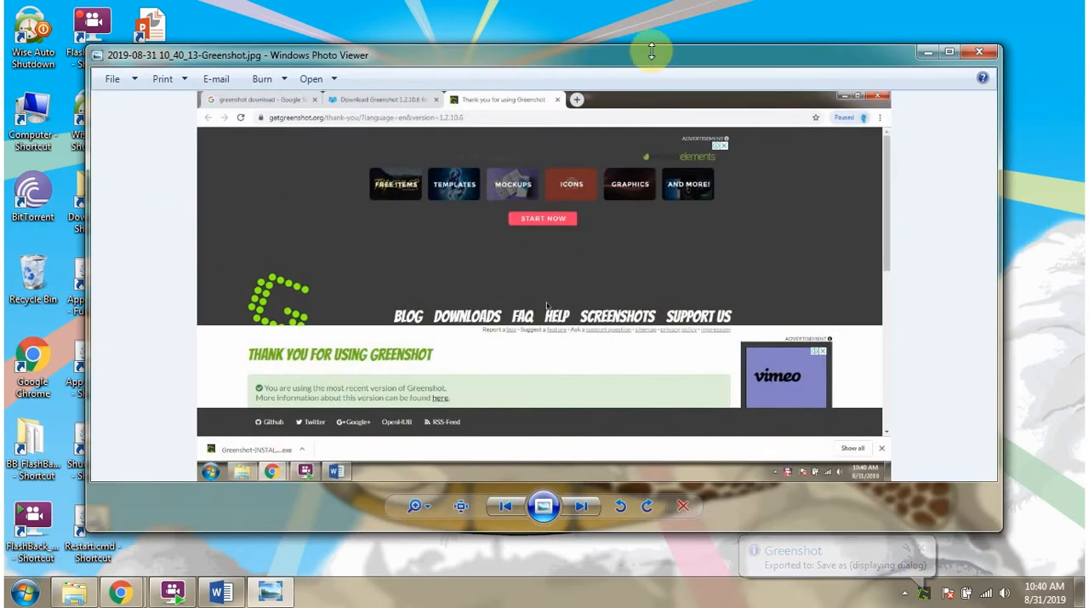
{"action": "double_click", "coordinate": [651, 60]}
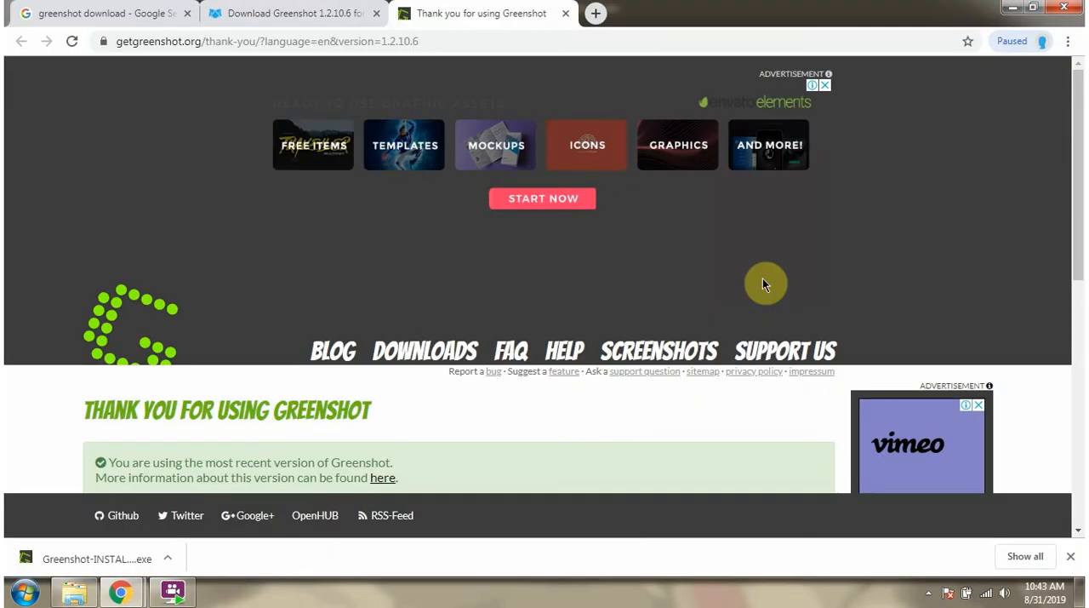
- Capture another region around the web page's navigation links and look through its export destinations, including the available printers
{"action": "key", "text": "Print"}
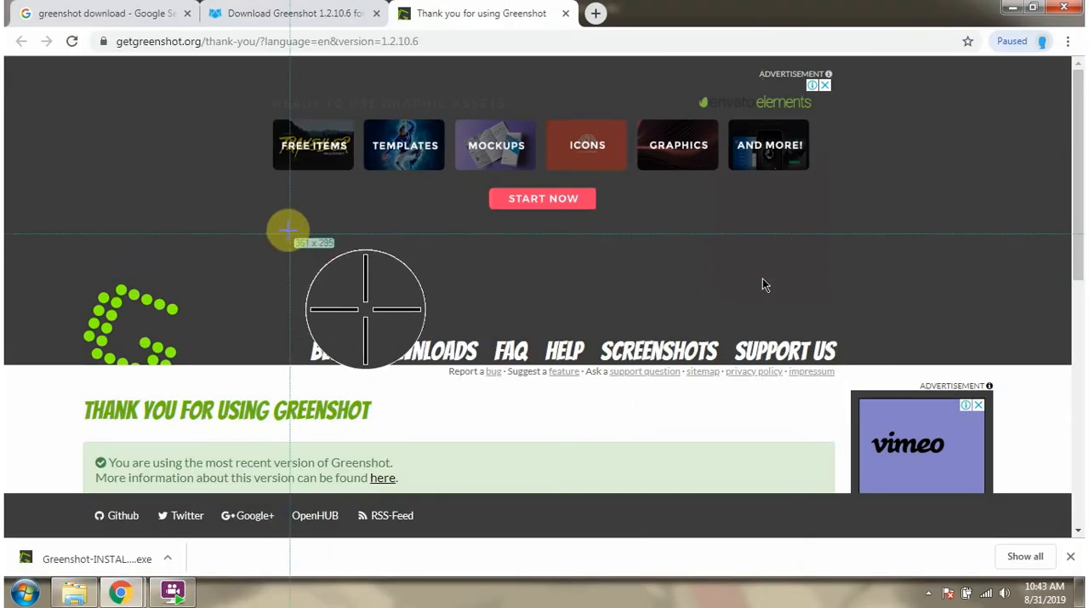
{"action": "left_click_drag", "start_coordinate": [404, 253], "coordinate": [914, 418]}
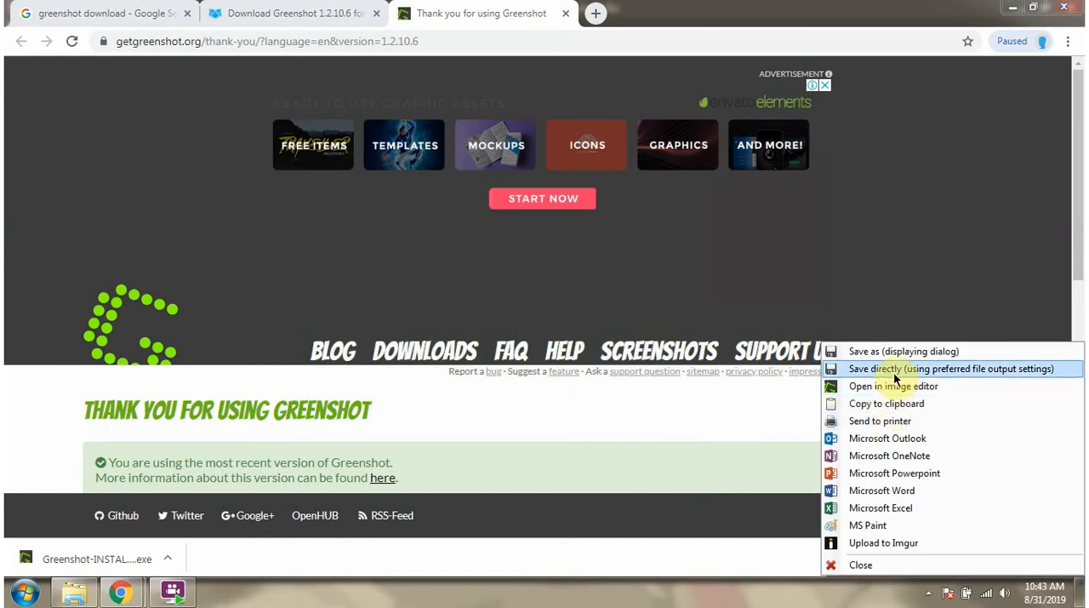
{"action": "mouse_move", "coordinate": [895, 426]}
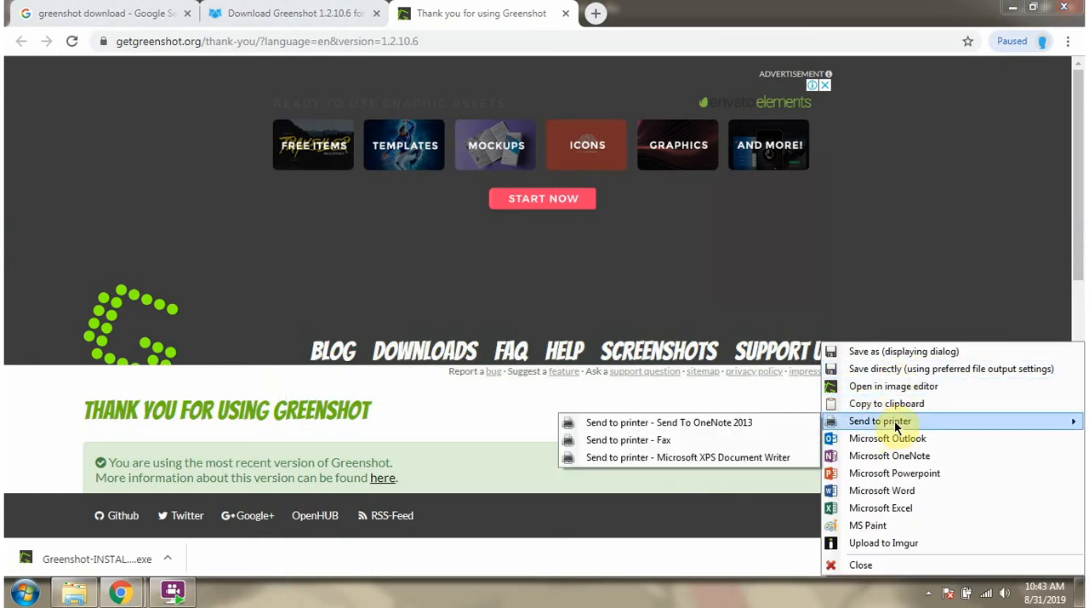